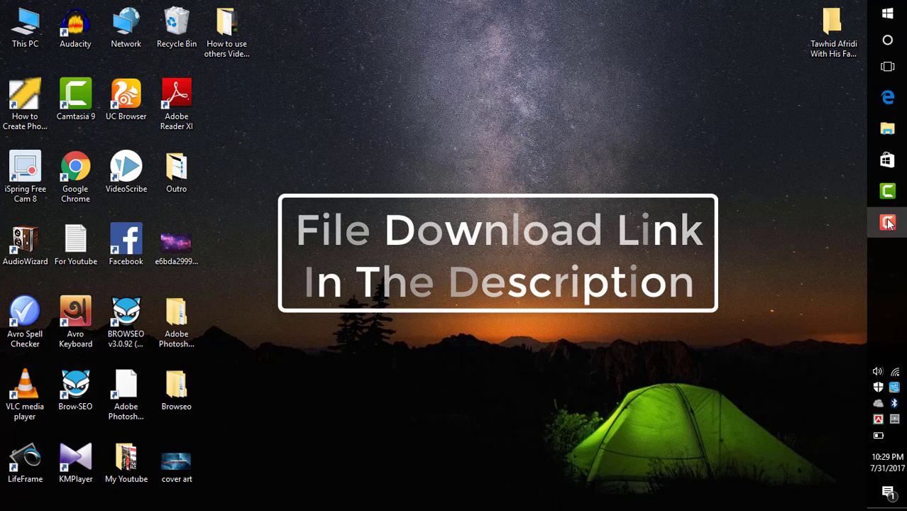
# In File Explorer's Downloads folder, extract the VidIQ Pro v1.50.1_0 archive in place
pyautogui.click(887, 129)
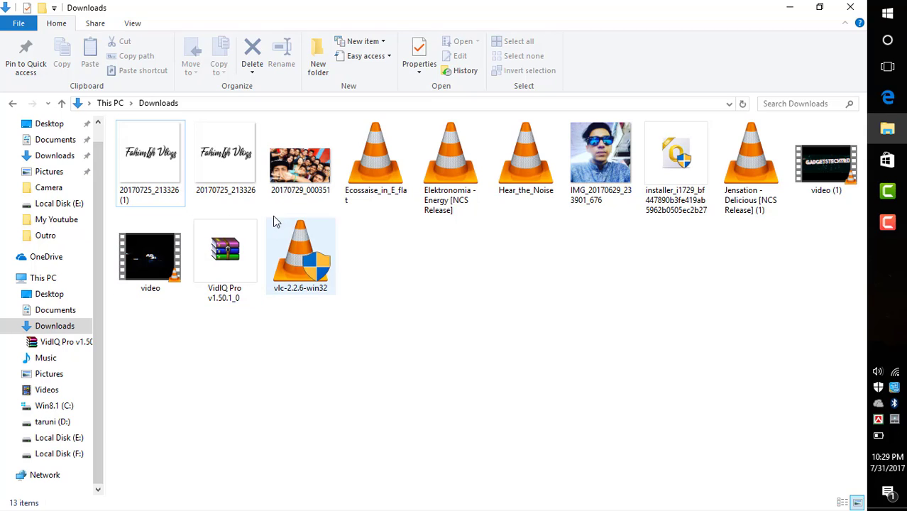
pyautogui.click(220, 257)
pyautogui.rightClick(219, 249)
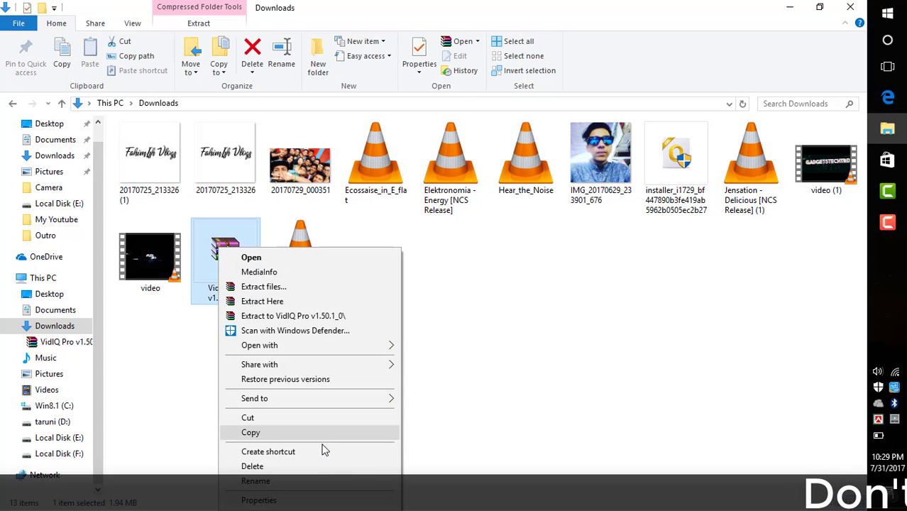
pyautogui.click(357, 305)
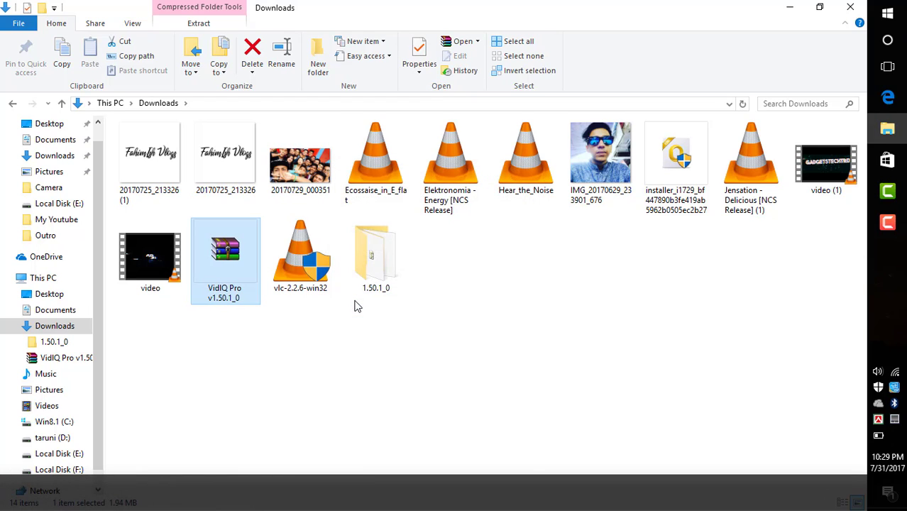
# Open the extracted 1.50.1_0 folder to check its contents, and minimize the file window
pyautogui.moveTo(359, 283); pyautogui.dragTo(352, 288)
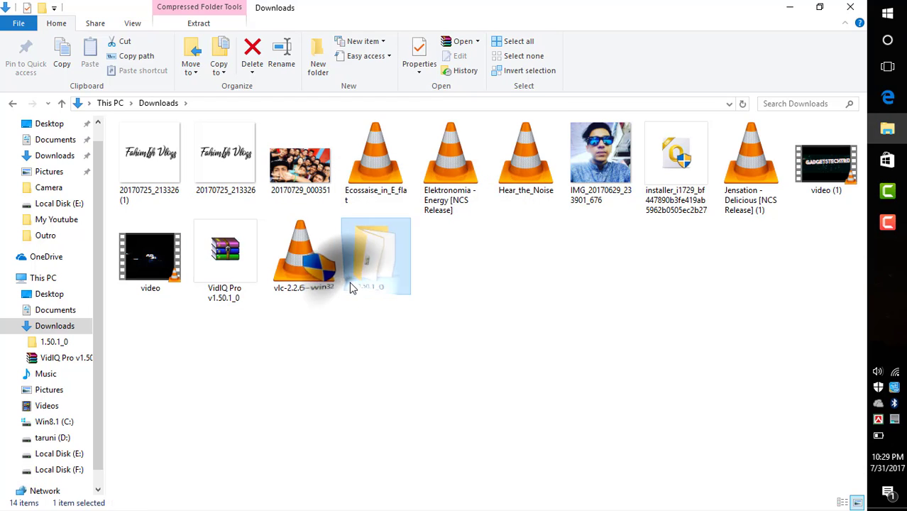
pyautogui.doubleClick(352, 287)
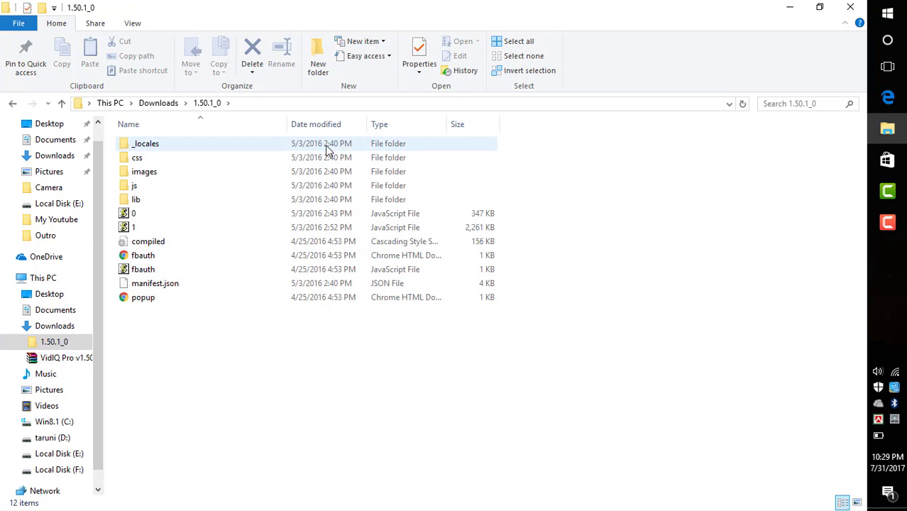
pyautogui.click(791, 7)
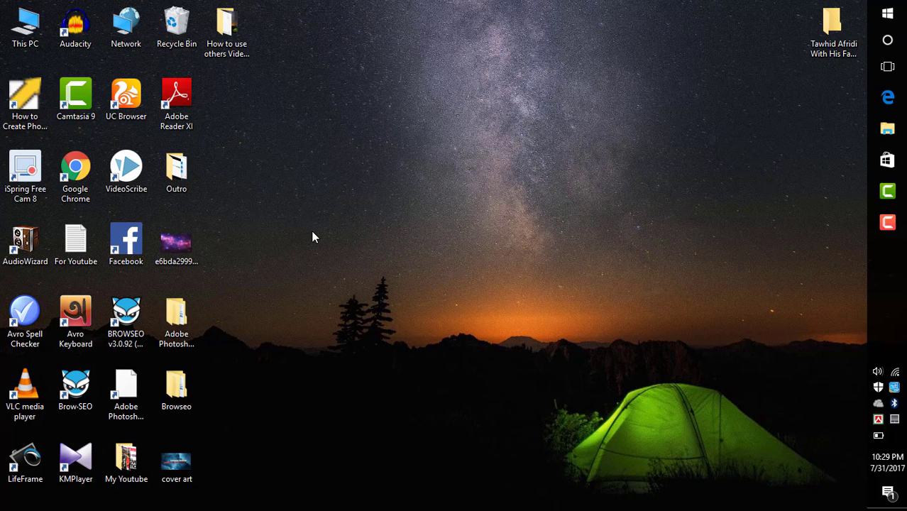
# Launch UC Browser, dismiss the default-browser prompt, and open the Extensions page
pyautogui.doubleClick(129, 104)
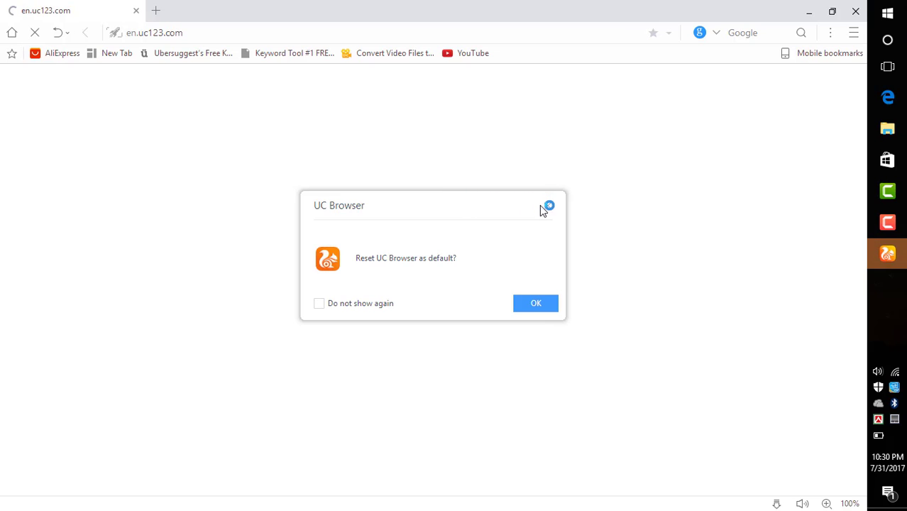
pyautogui.click(546, 206)
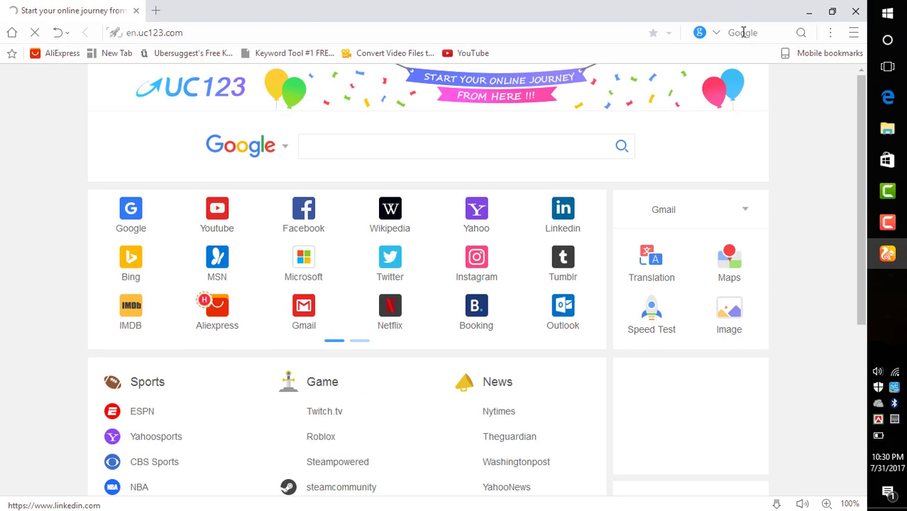
pyautogui.click(830, 33)
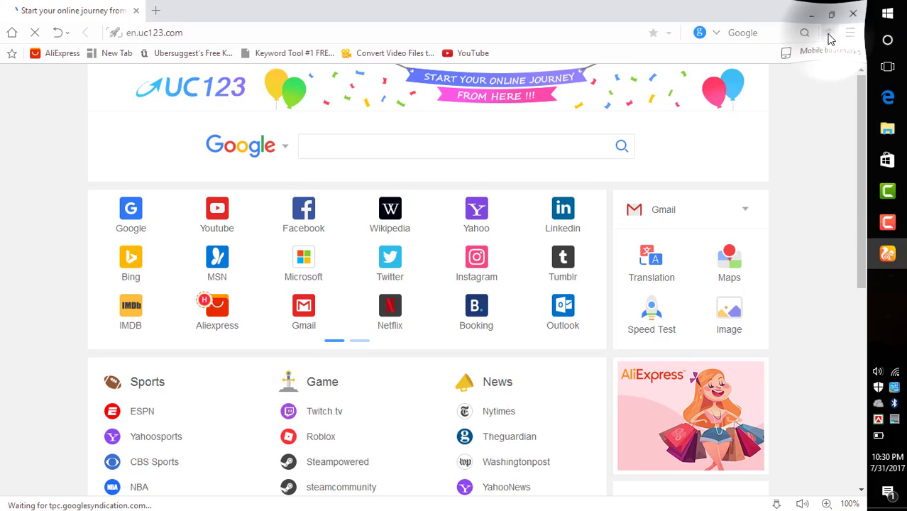
pyautogui.click(856, 35)
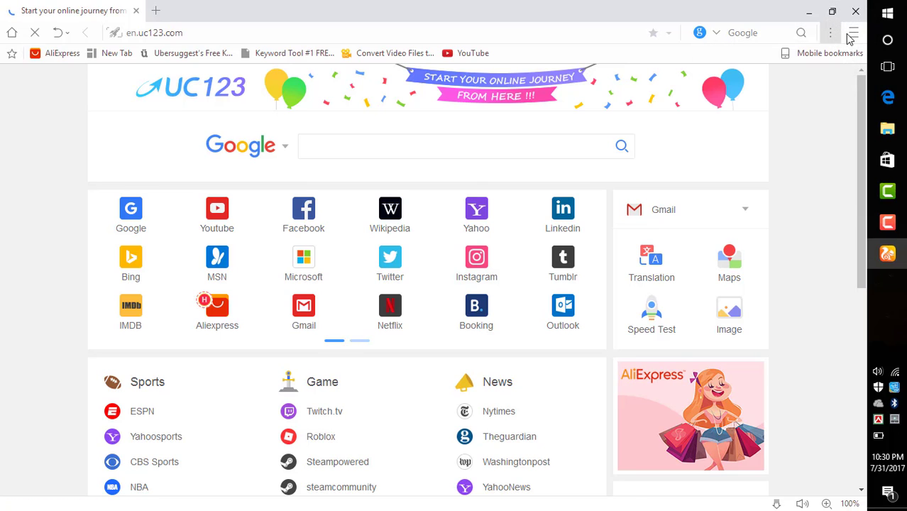
pyautogui.click(852, 35)
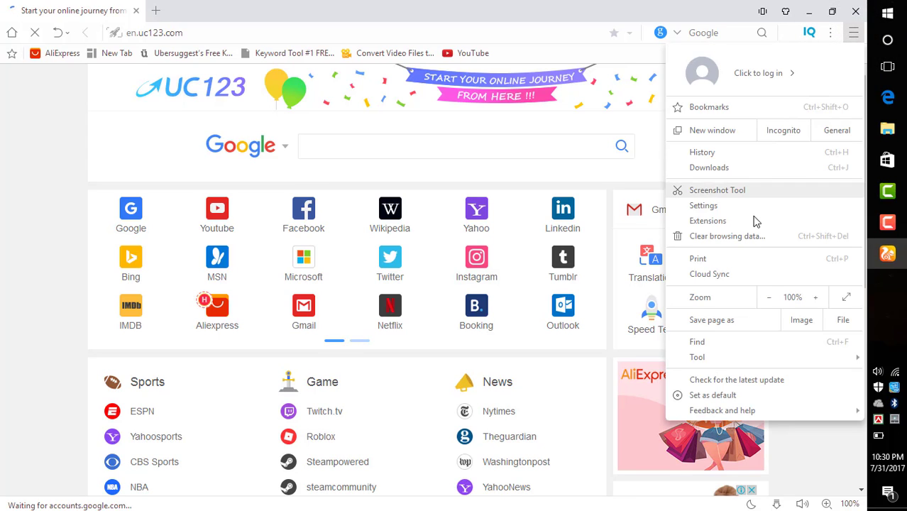
pyautogui.click(706, 223)
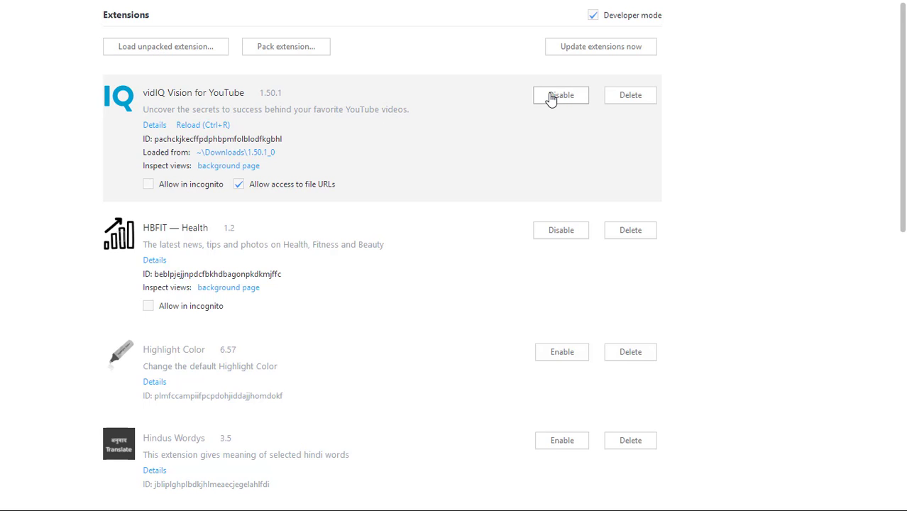
# Disable and re-enable the vidIQ Vision for YouTube extension, and close the Extensions page
pyautogui.click(551, 99)
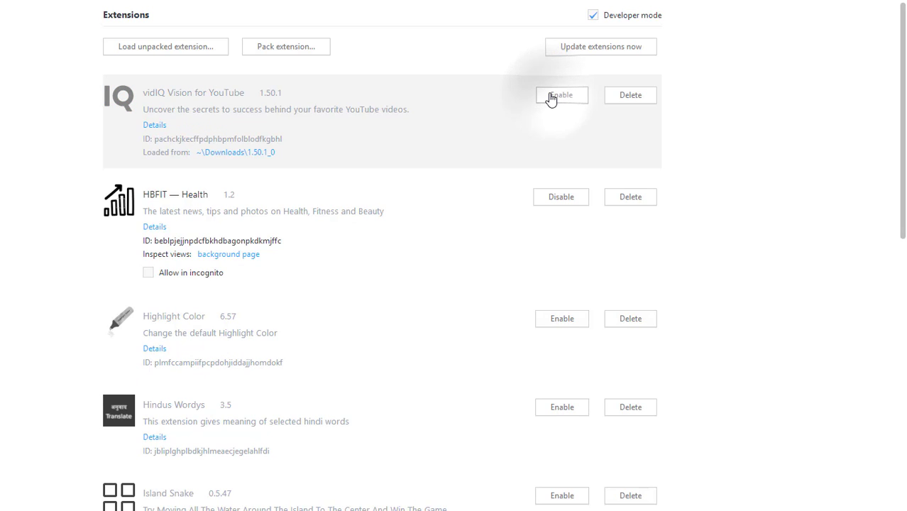
pyautogui.click(552, 100)
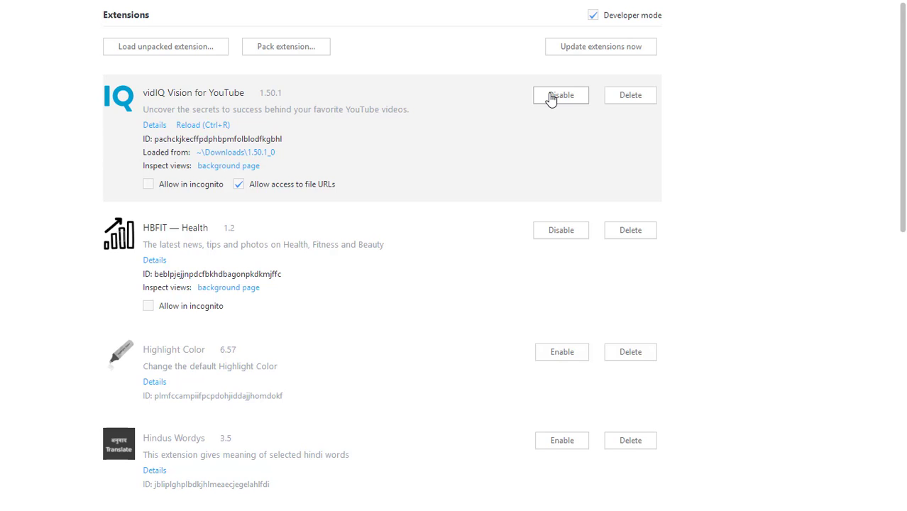
pyautogui.click(808, 140)
pyautogui.moveTo(846, 8)
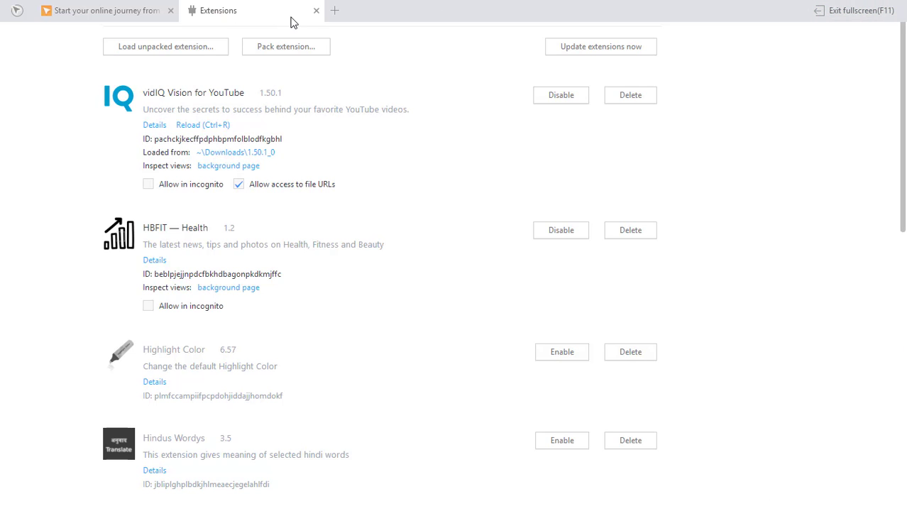
pyautogui.click(317, 11)
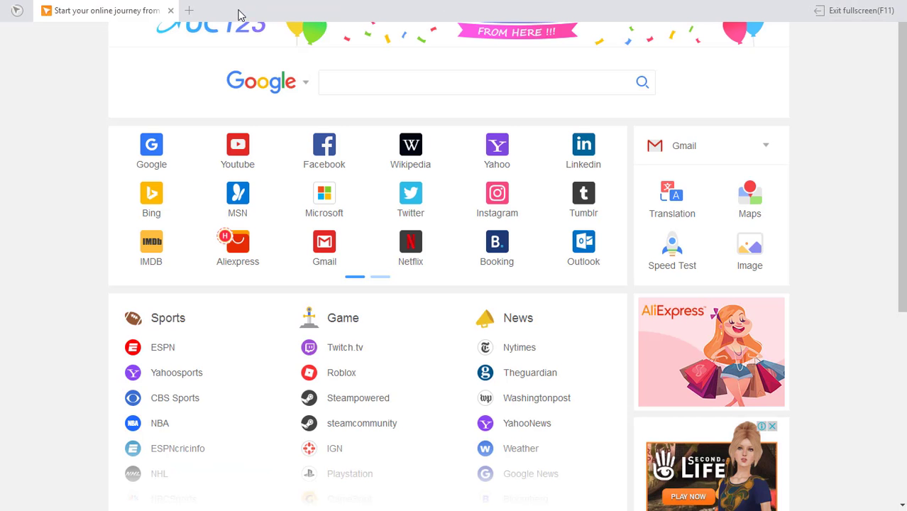
pyautogui.click(188, 13)
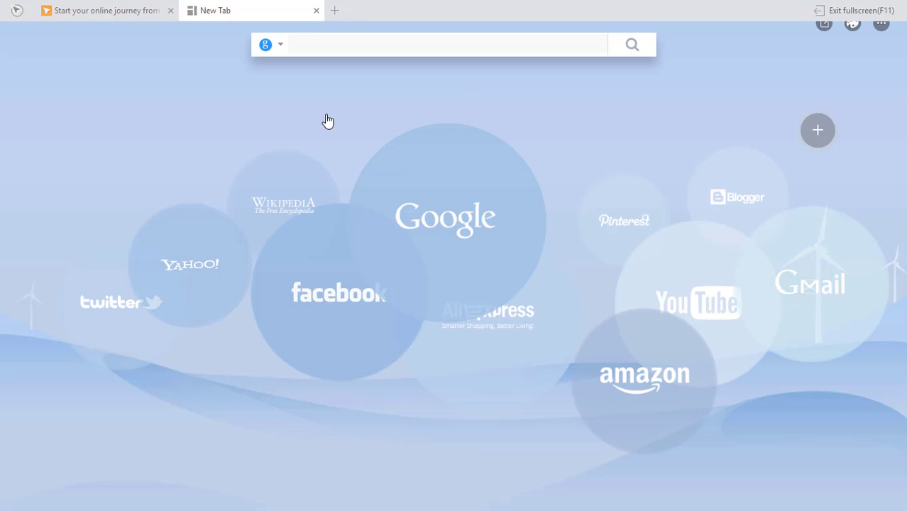
pyautogui.click(376, 45)
pyautogui.write('yput')
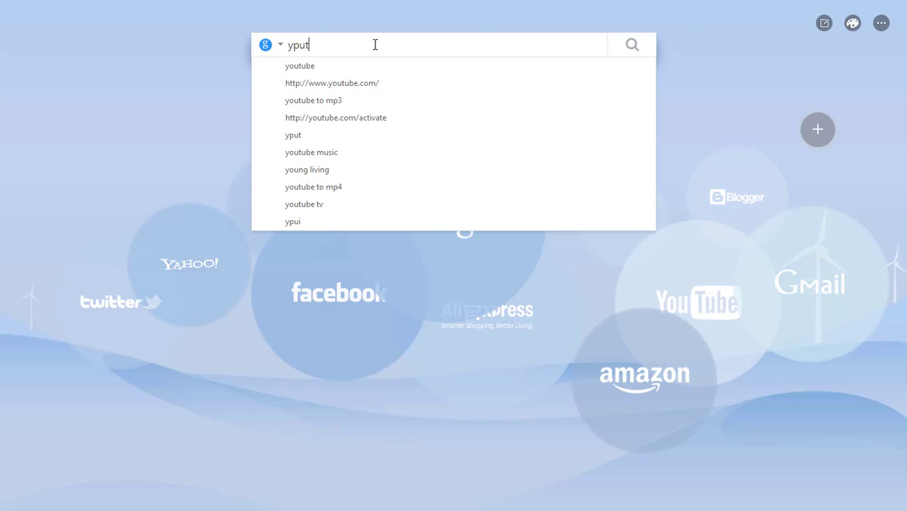
pyautogui.click(357, 83)
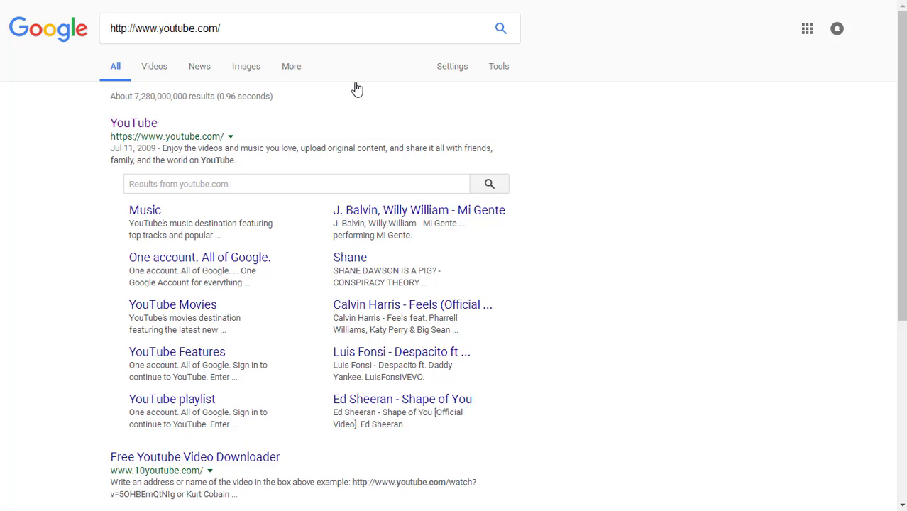
pyautogui.click(122, 131)
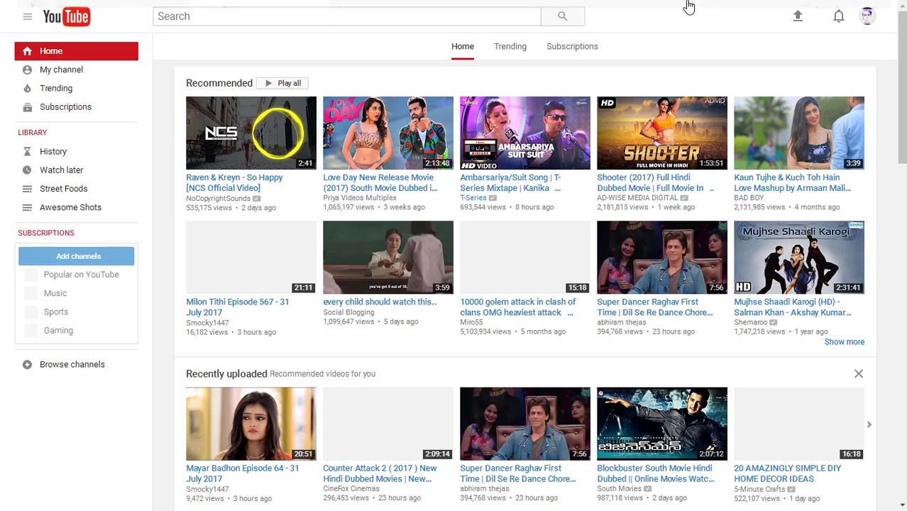
pyautogui.moveTo(751, 5)
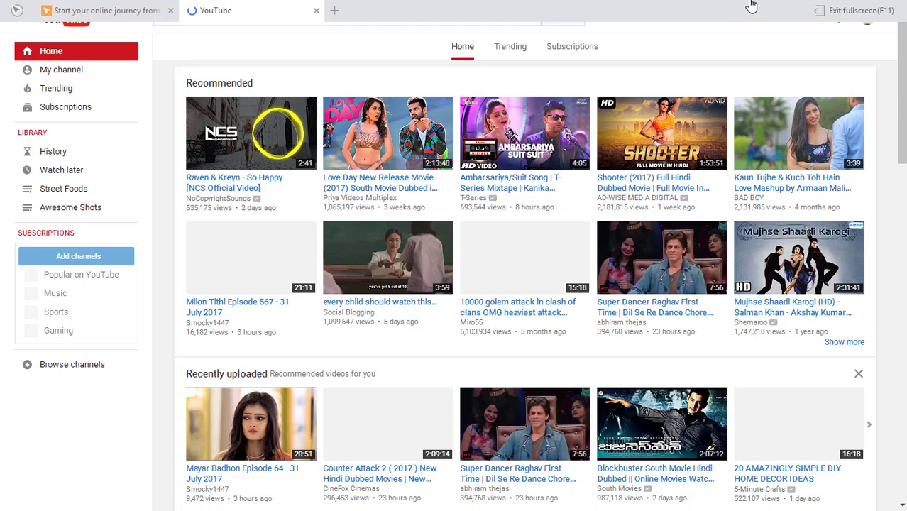
pyautogui.click(852, 10)
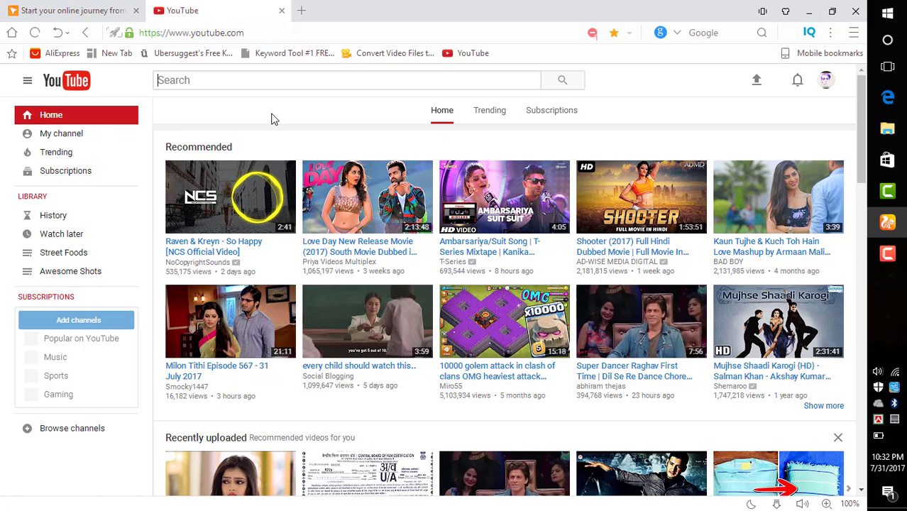
# Open the recommended video "Raven & Kreyn - So Happy [NCS Official Video]" and pause its playback
pyautogui.press('Tab')
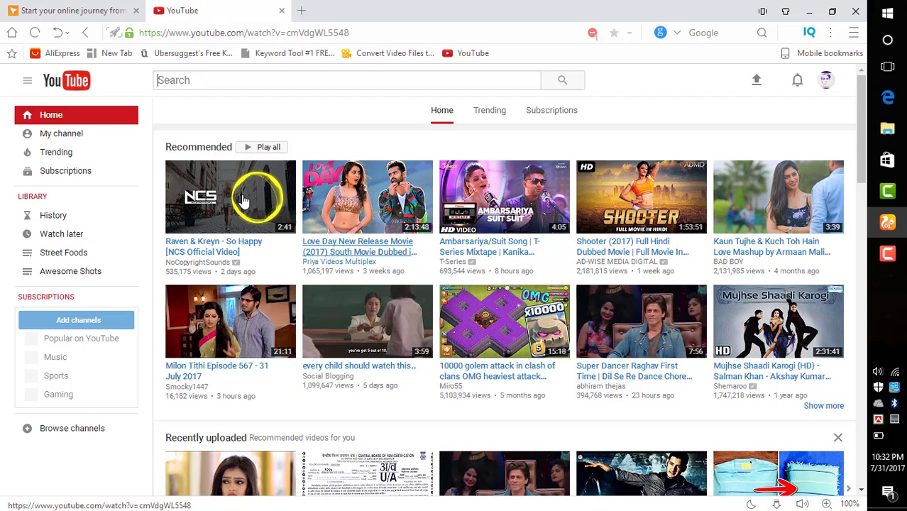
pyautogui.click(242, 202)
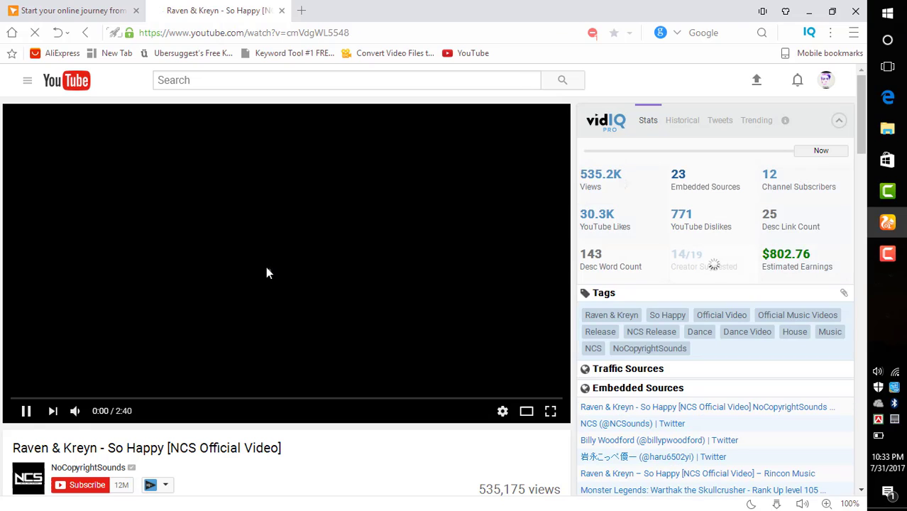
pyautogui.click(27, 417)
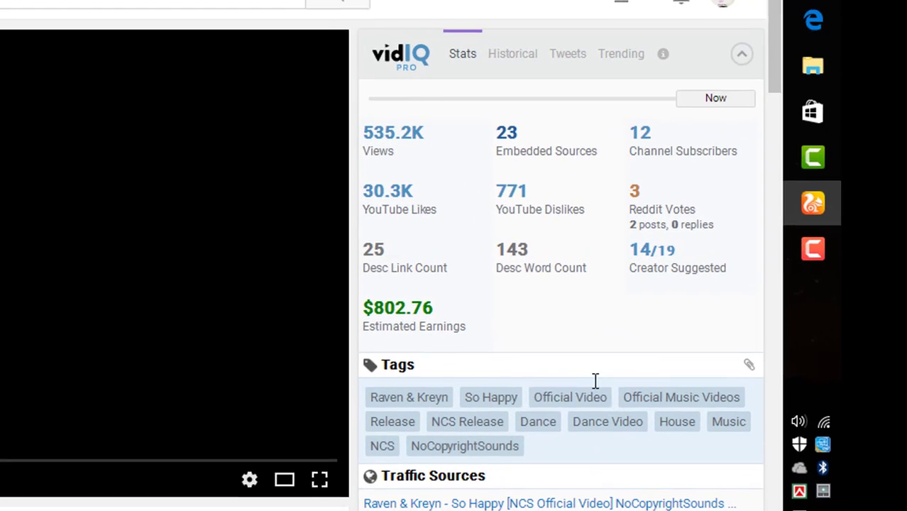
# Examine the video's Historical, Tweets, Trending and Stats views in vidIQ Pro, and minimize the browser
pyautogui.moveTo(440, 311)
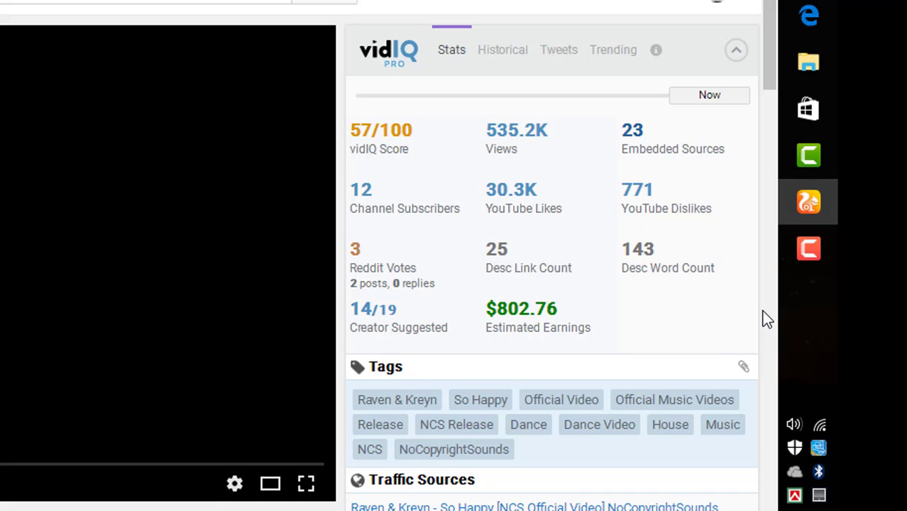
pyautogui.click(509, 61)
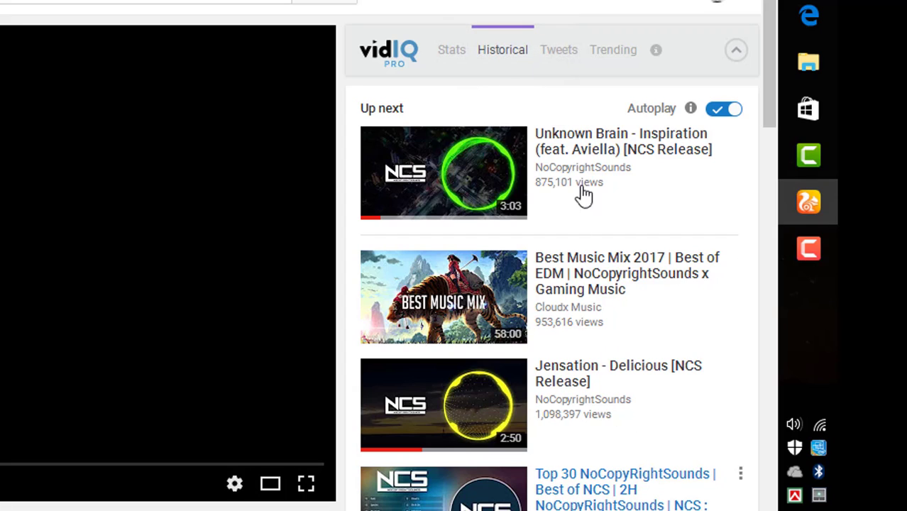
pyautogui.click(566, 52)
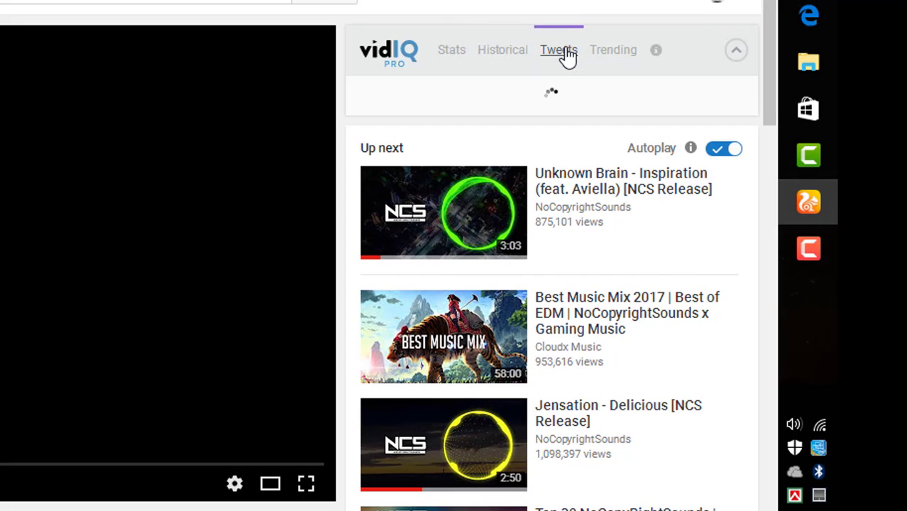
pyautogui.click(615, 53)
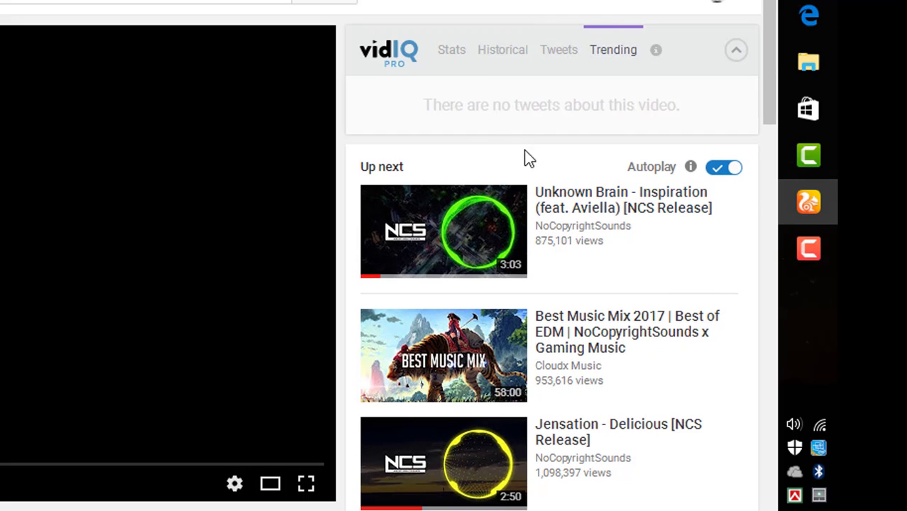
pyautogui.click(454, 54)
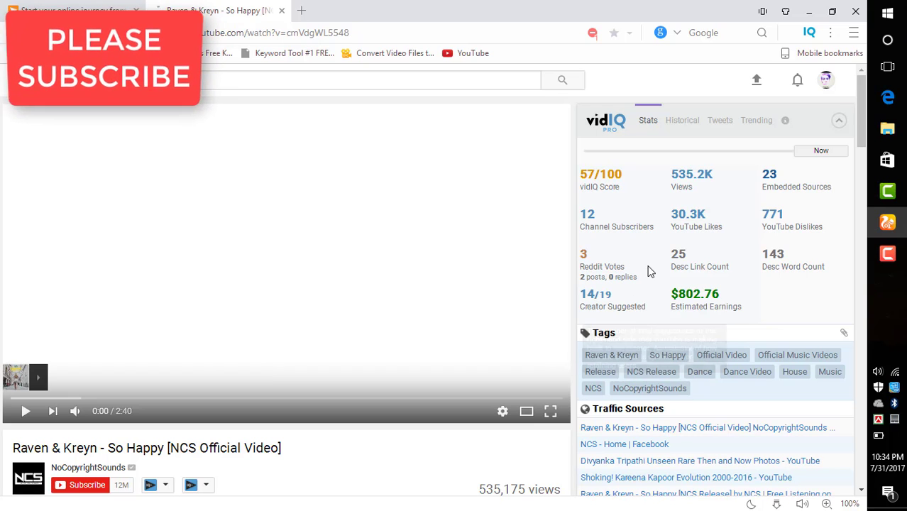
pyautogui.click(809, 12)
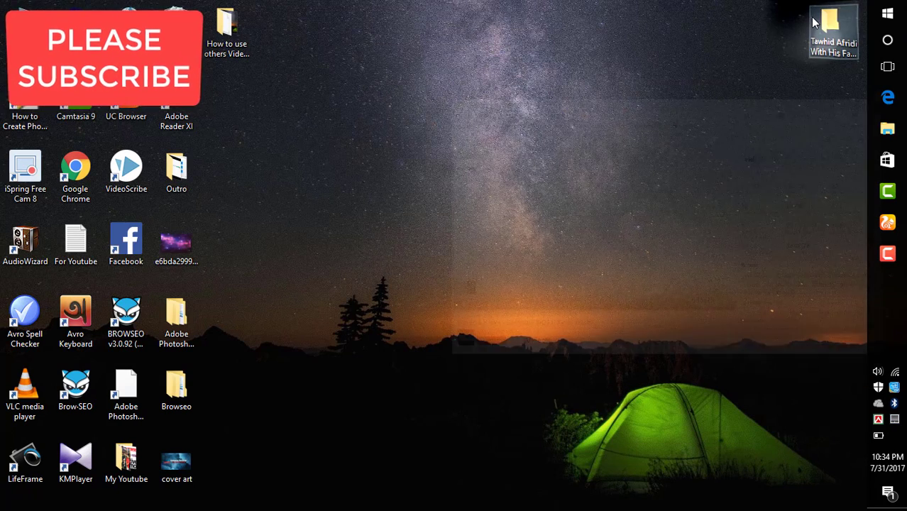